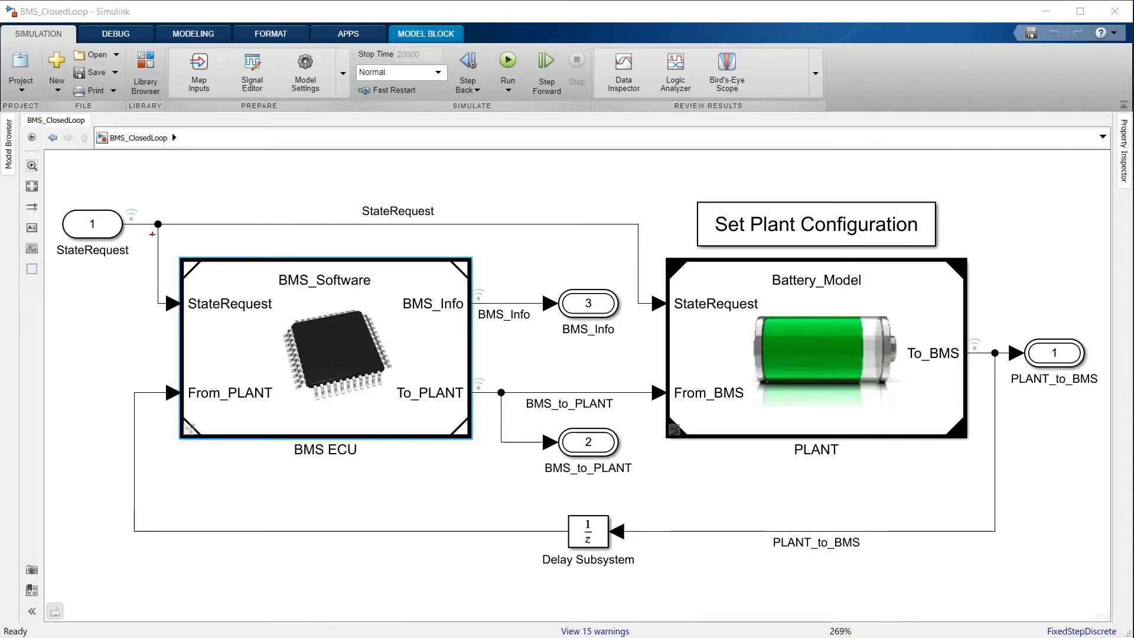
- Outline the BMS ECU block in the BMS_ClosedLoop model to highlight it
left_click_drag(153, 235, 492, 481)
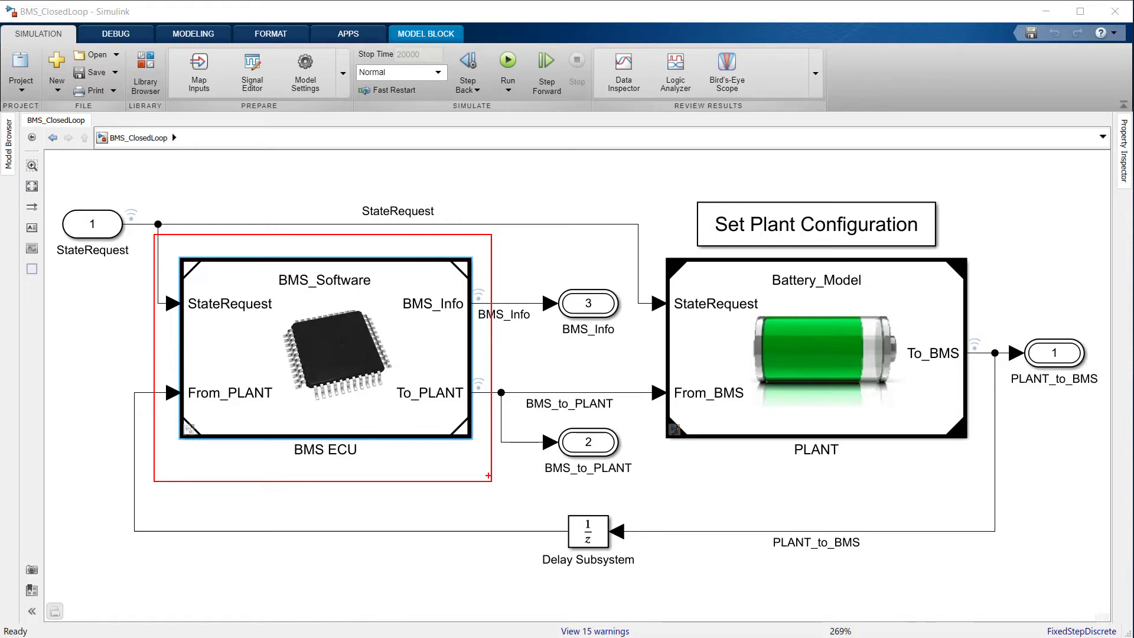
left_click_drag(489, 475, 488, 476)
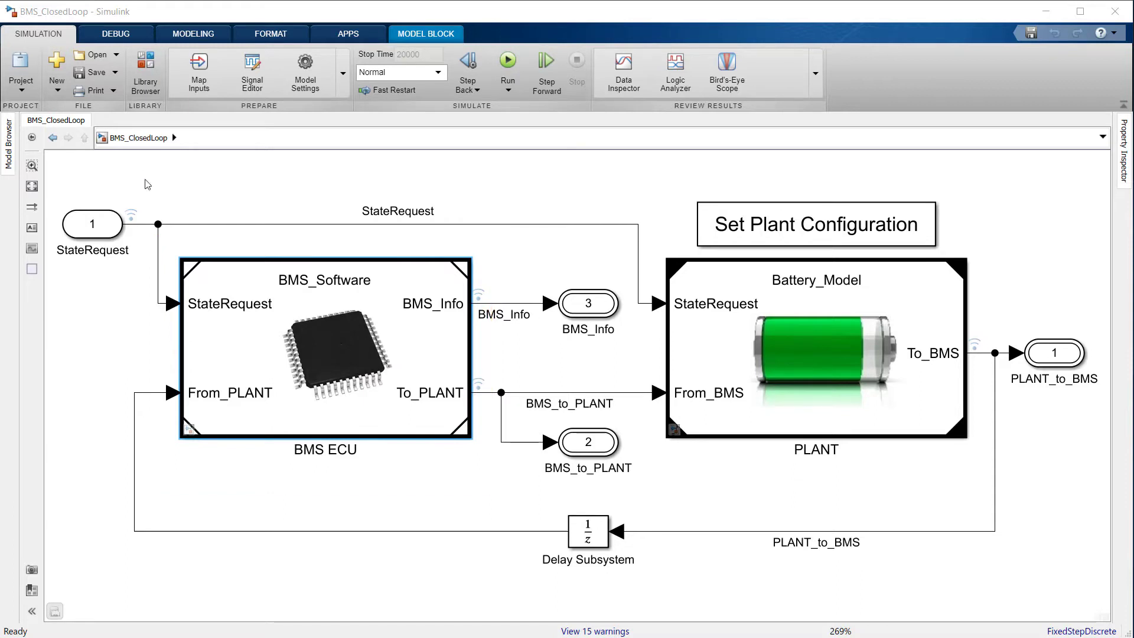
- Enter BMS ECU, highlight the CurrPowerLimCalc block, and open Current_Power_Limits_Calc
double_click(267, 307)
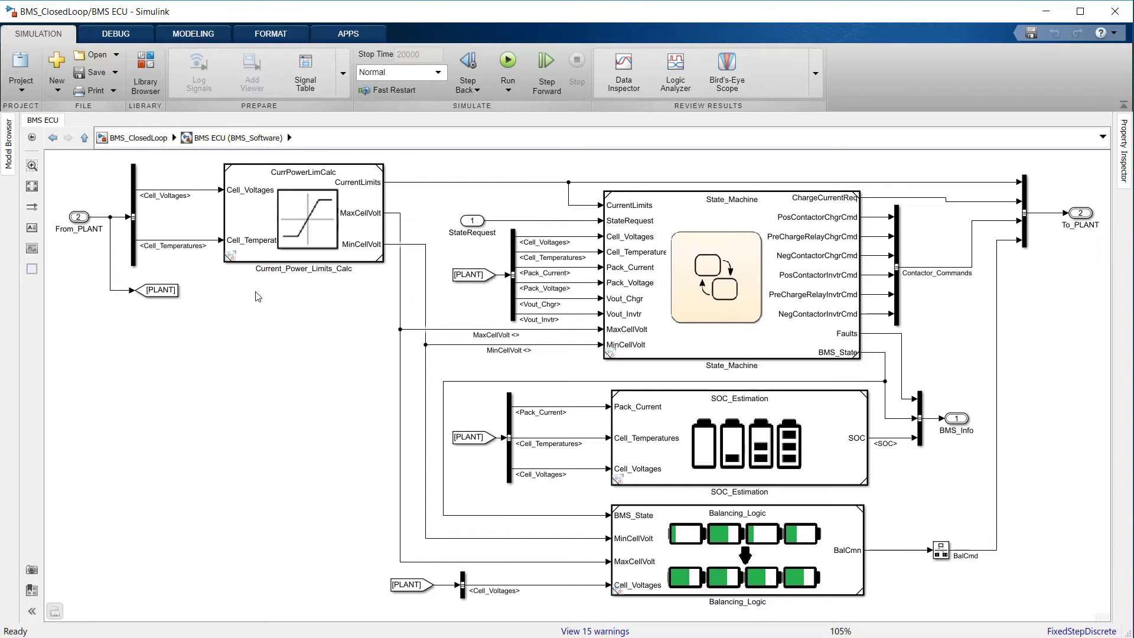
left_click_drag(194, 150, 418, 293)
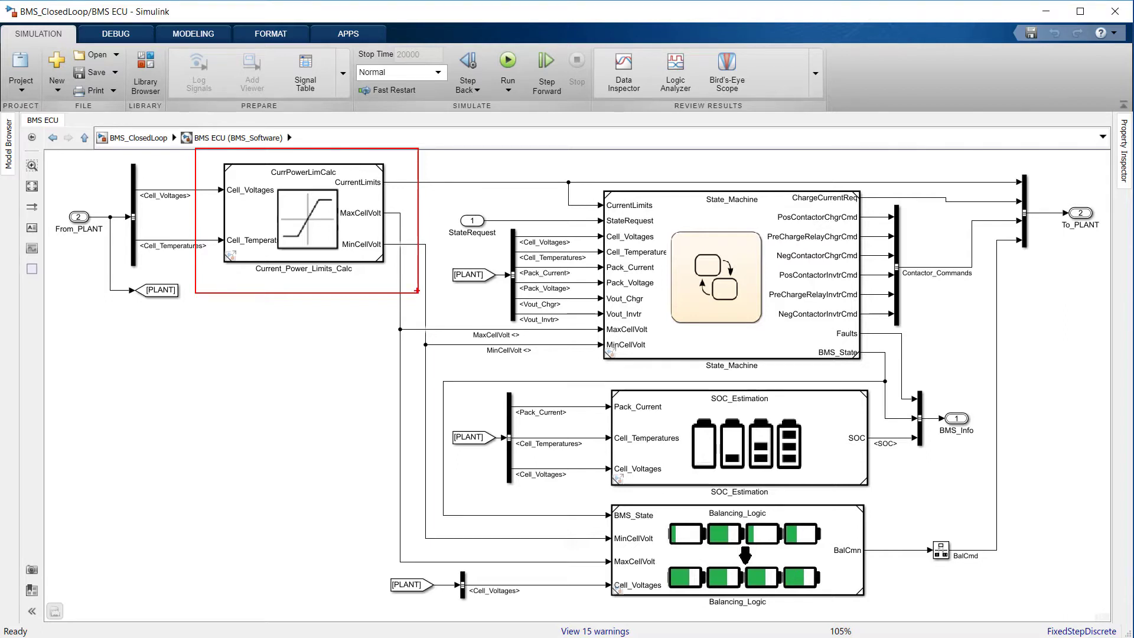
left_click_drag(418, 290, 417, 291)
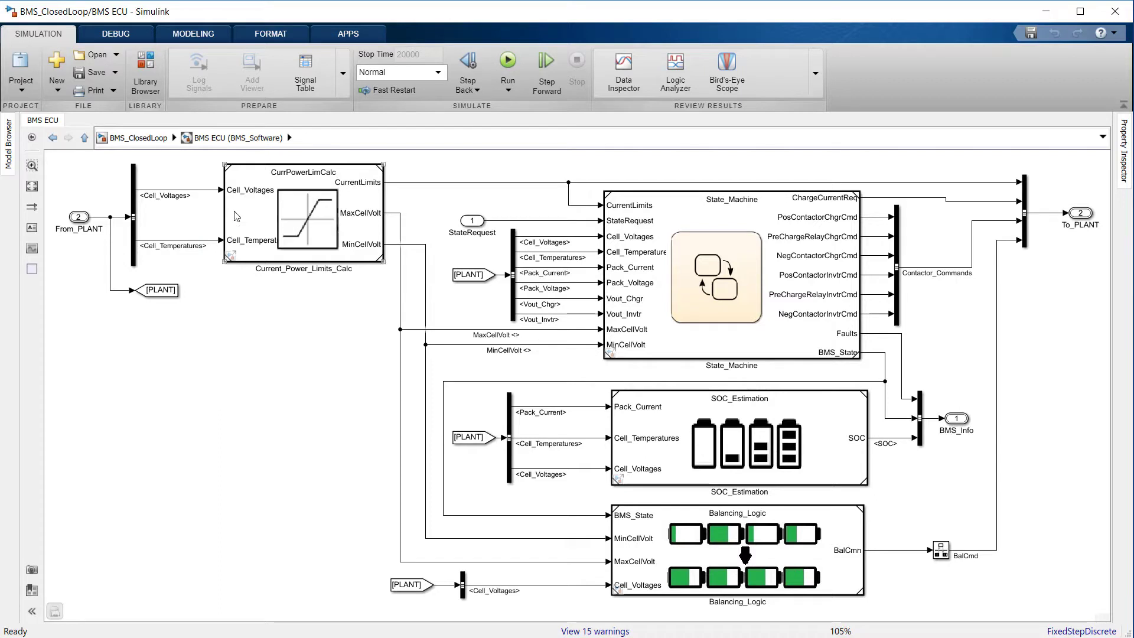
double_click(236, 217)
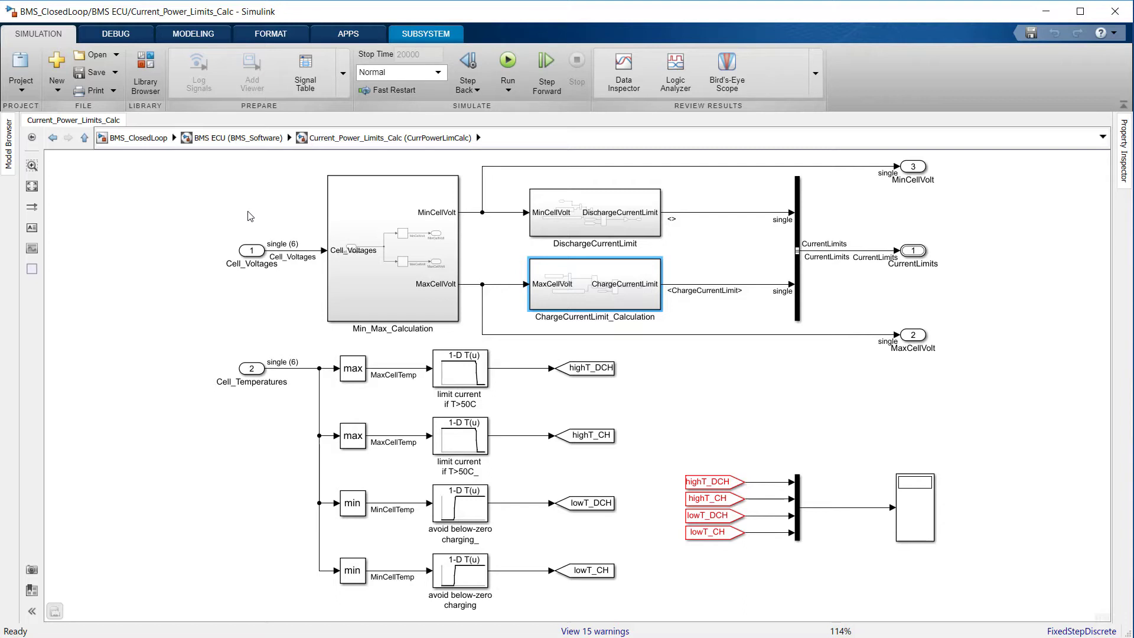
double_click(605, 219)
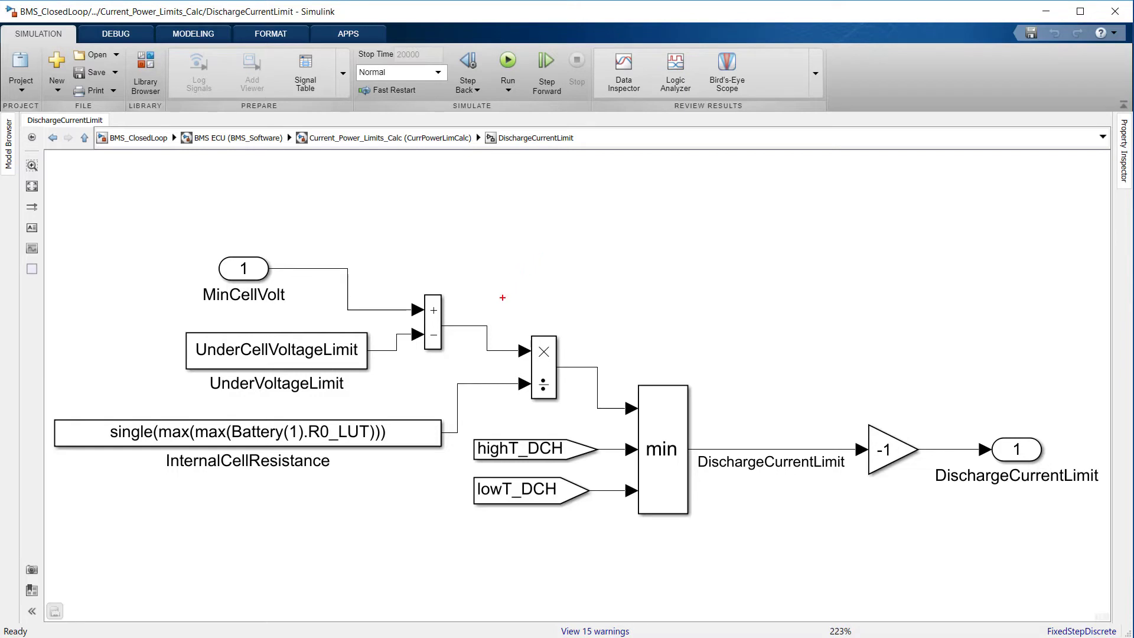
left_click_drag(499, 303, 577, 419)
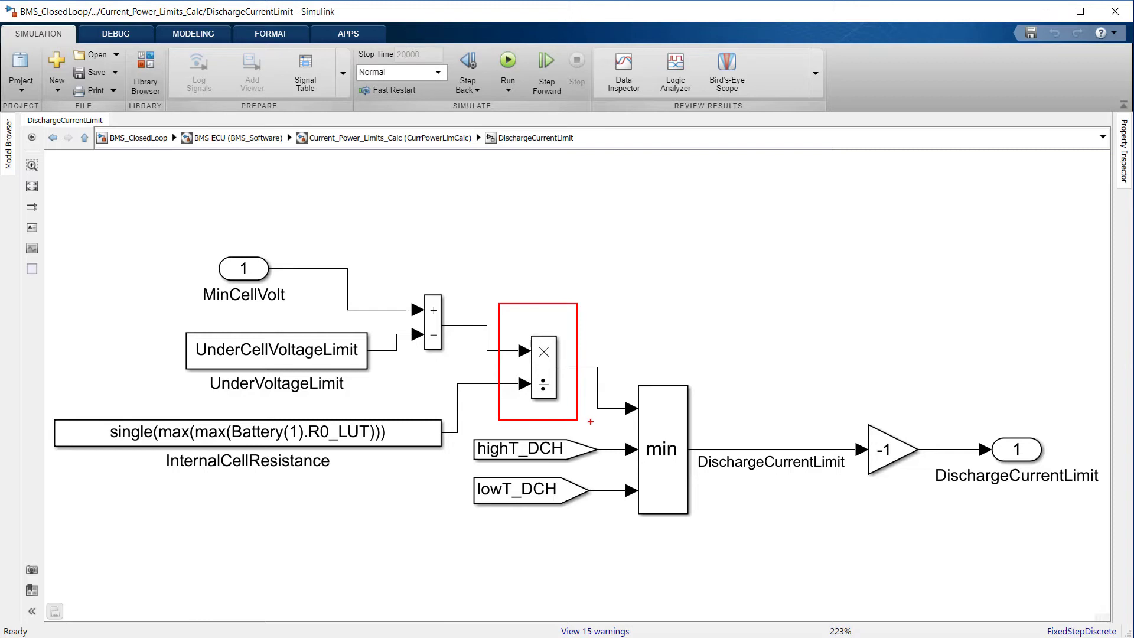
key("Escape")
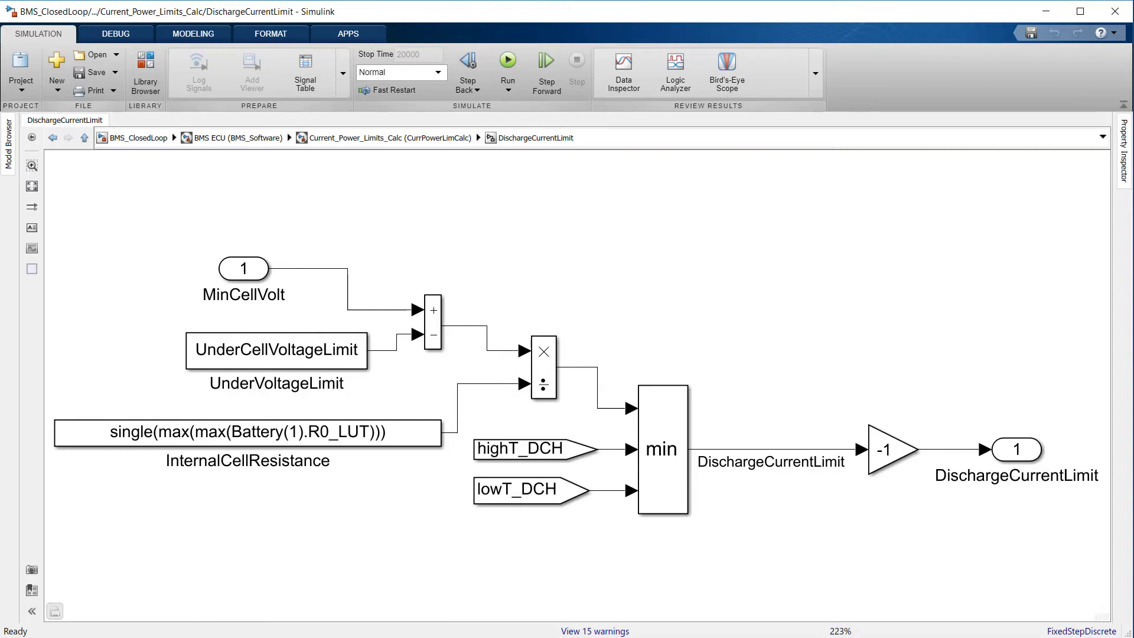
key("Escape")
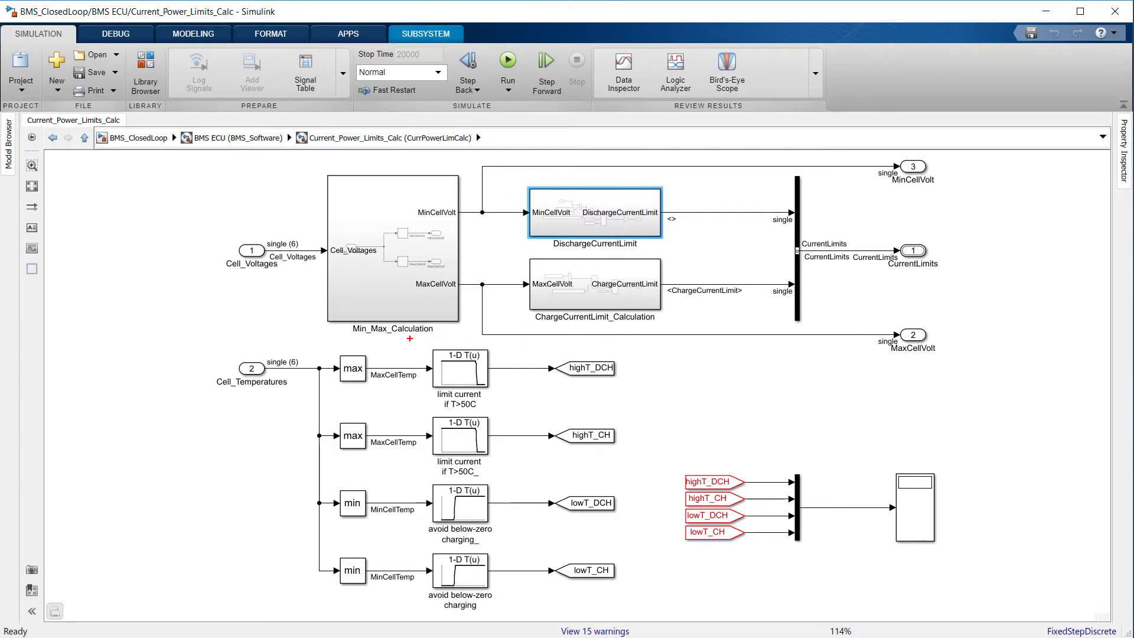
left_click_drag(410, 339, 520, 616)
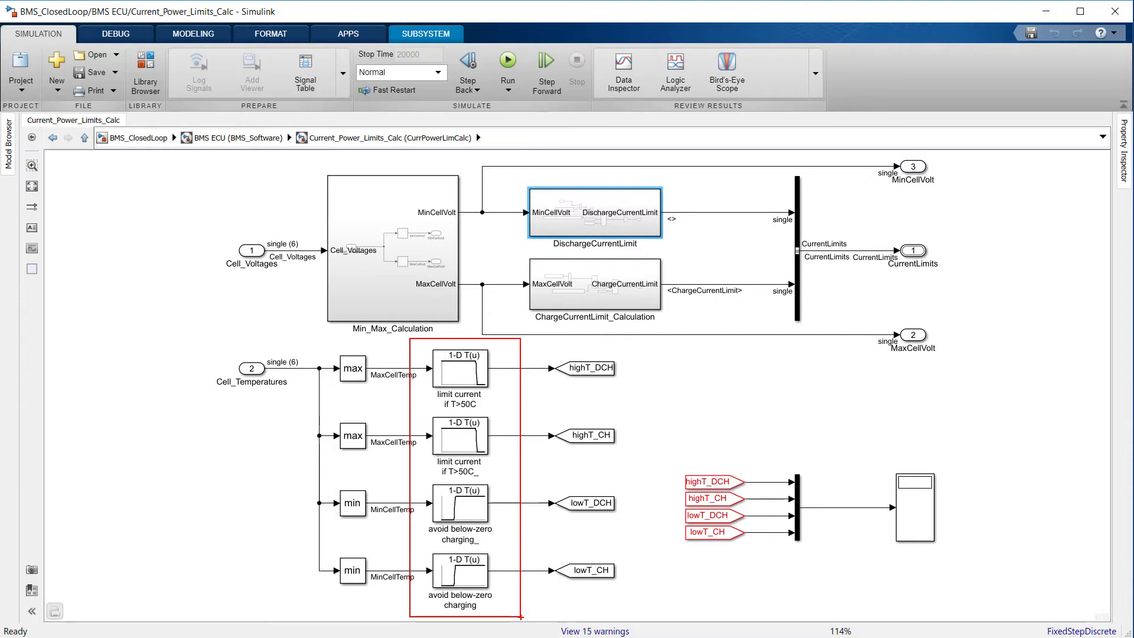
key("Escape")
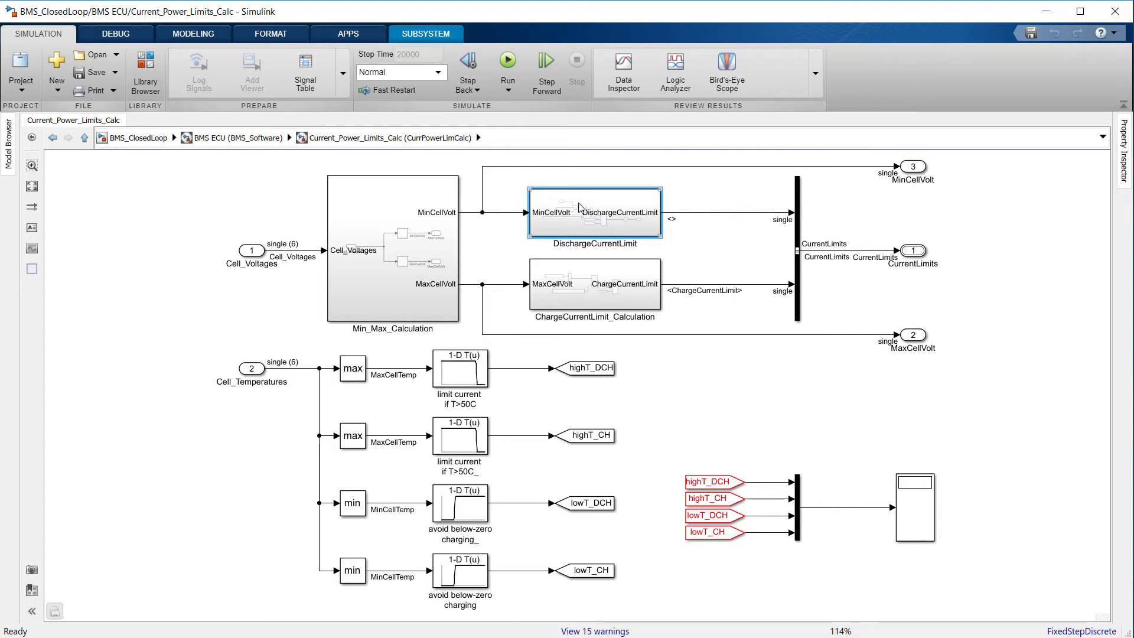
- Open DischargeCurrentLimit, outline the min block combining the limits, then clear the outline
double_click(579, 207)
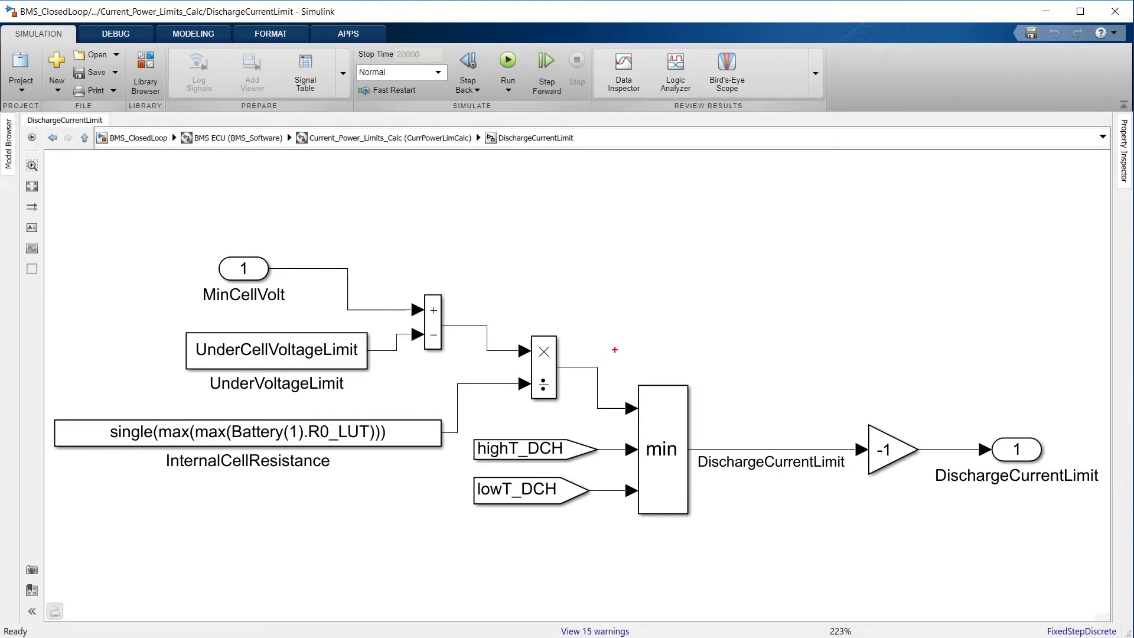
left_click_drag(614, 350, 712, 542)
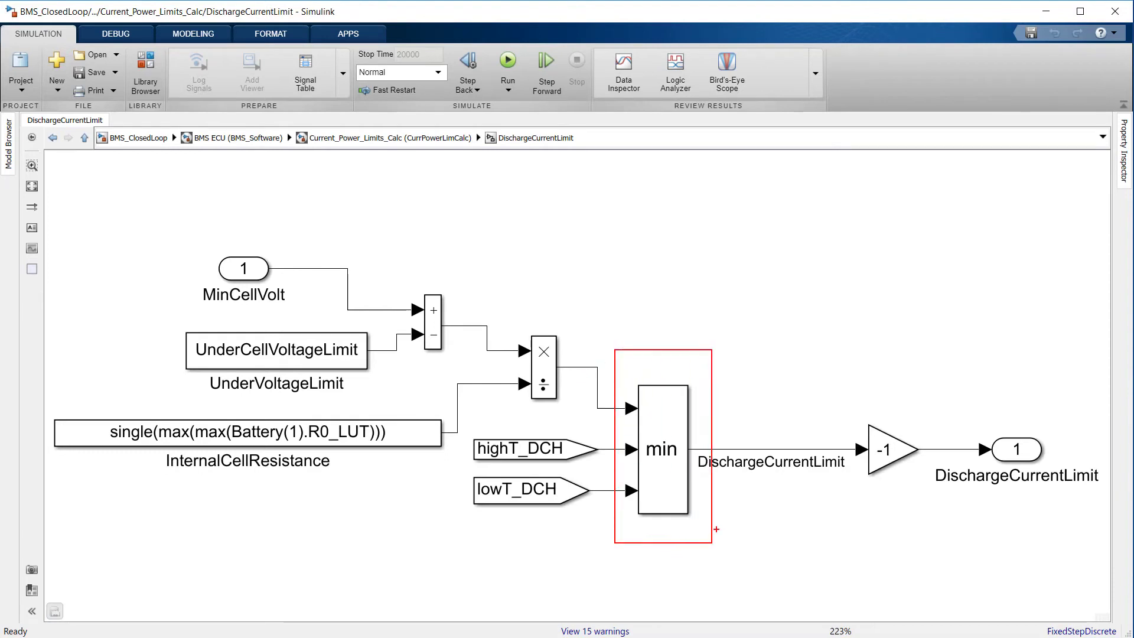
key("Escape")
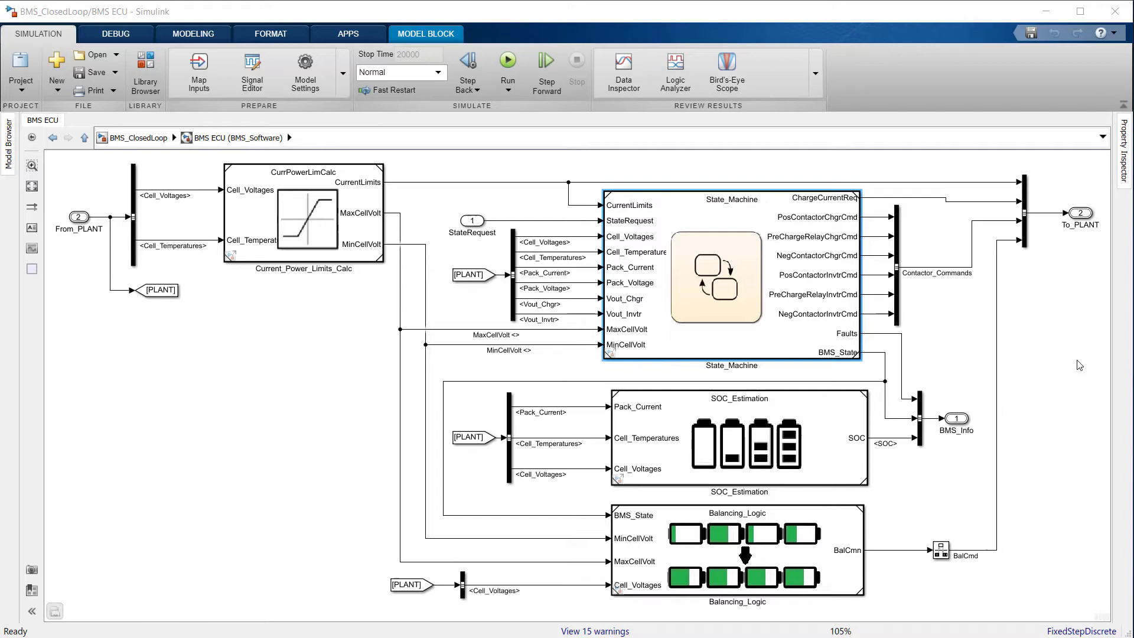
- Enter the State_Machine subsystem and open its Stateflow chart block
double_click(749, 266)
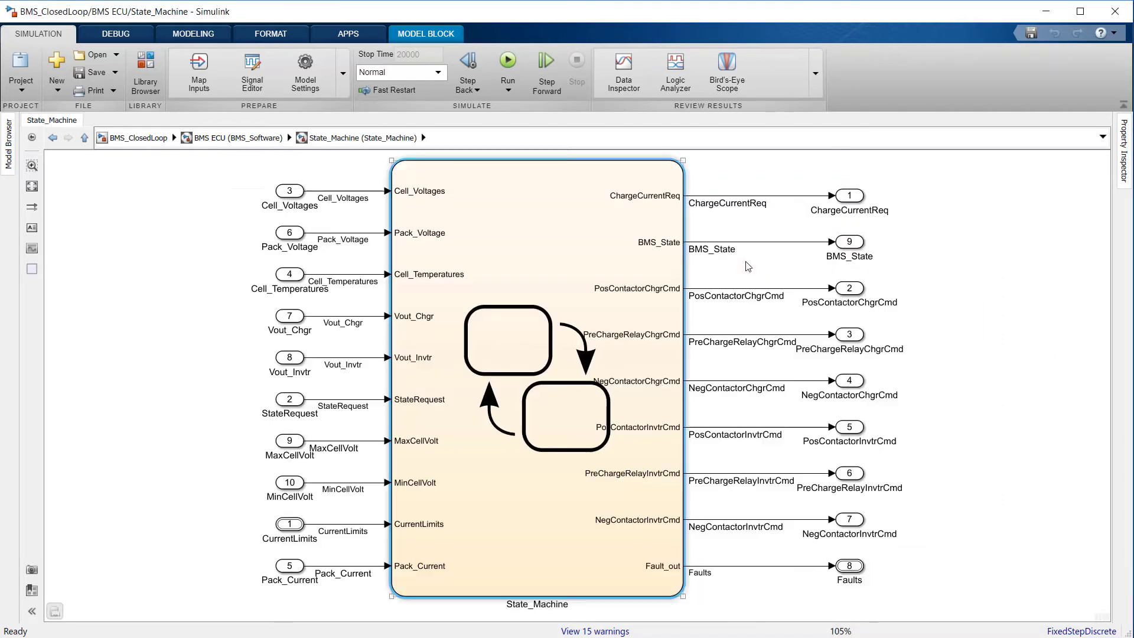
left_click(602, 259)
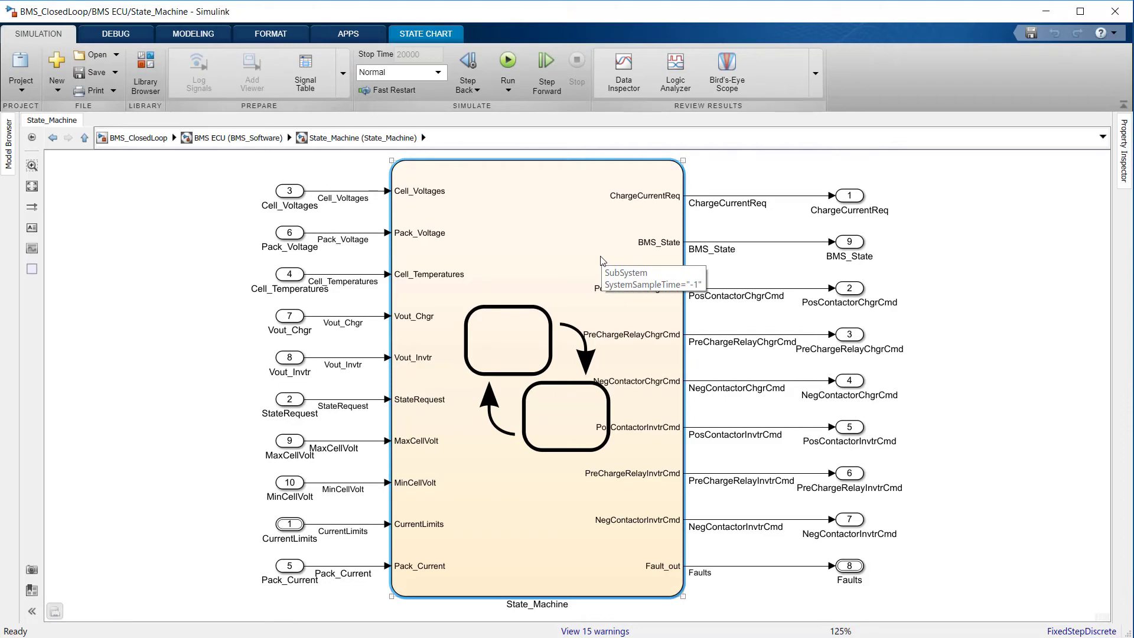
double_click(601, 260)
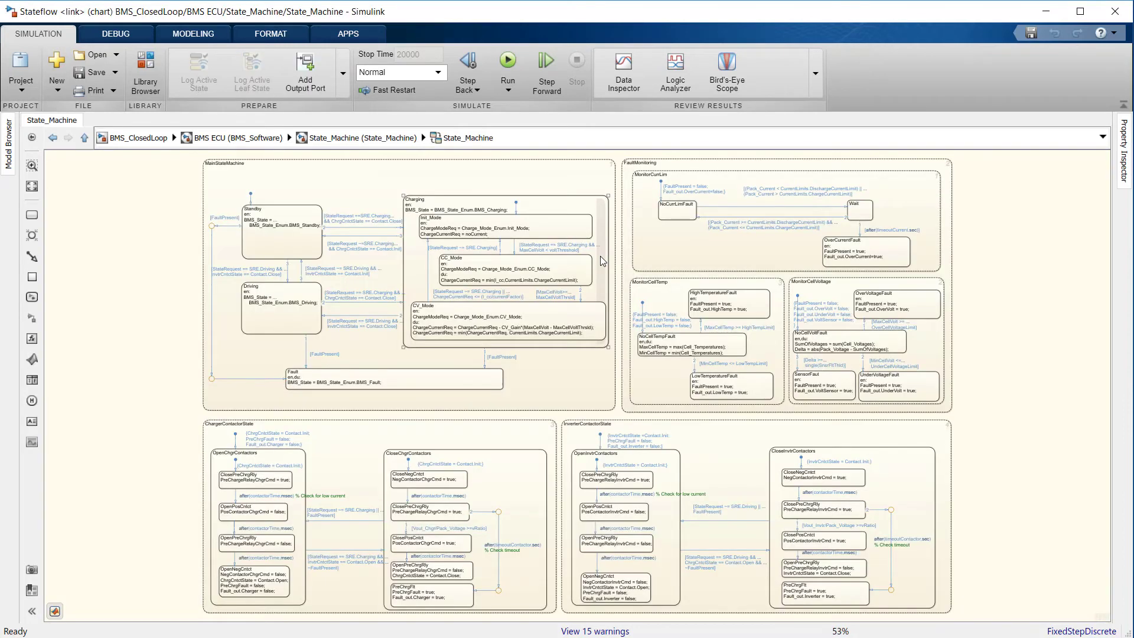
- Select MainStateMachine and zoom from 53% to 100% on its top-left corner
left_click(256, 158)
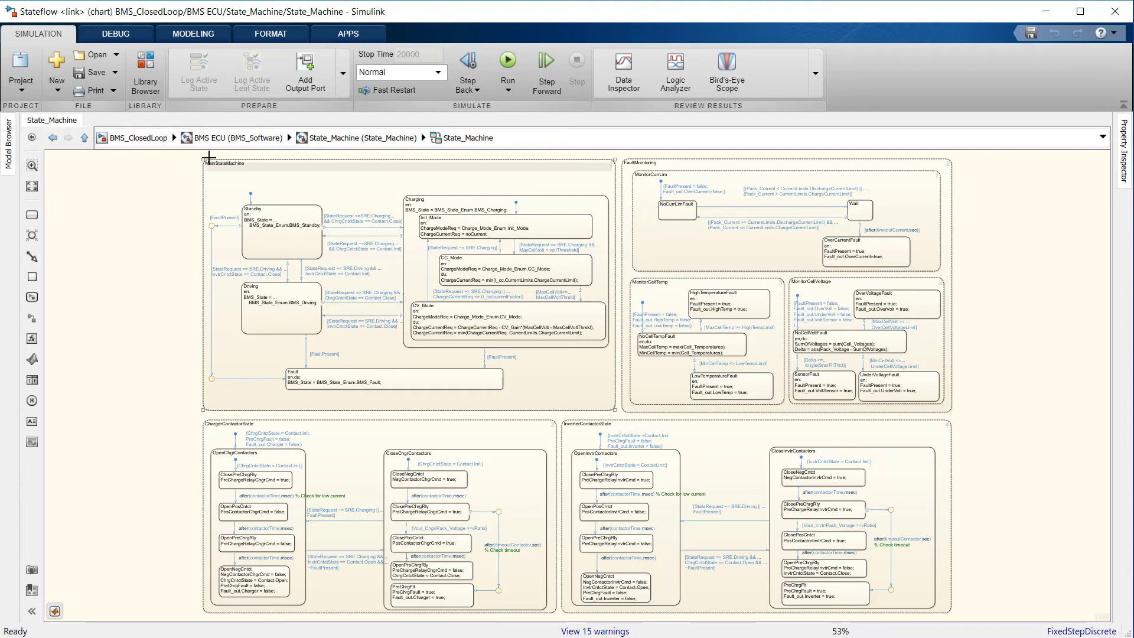
scroll(209, 158, "up", 1)
scroll(209, 158, "up", 2)
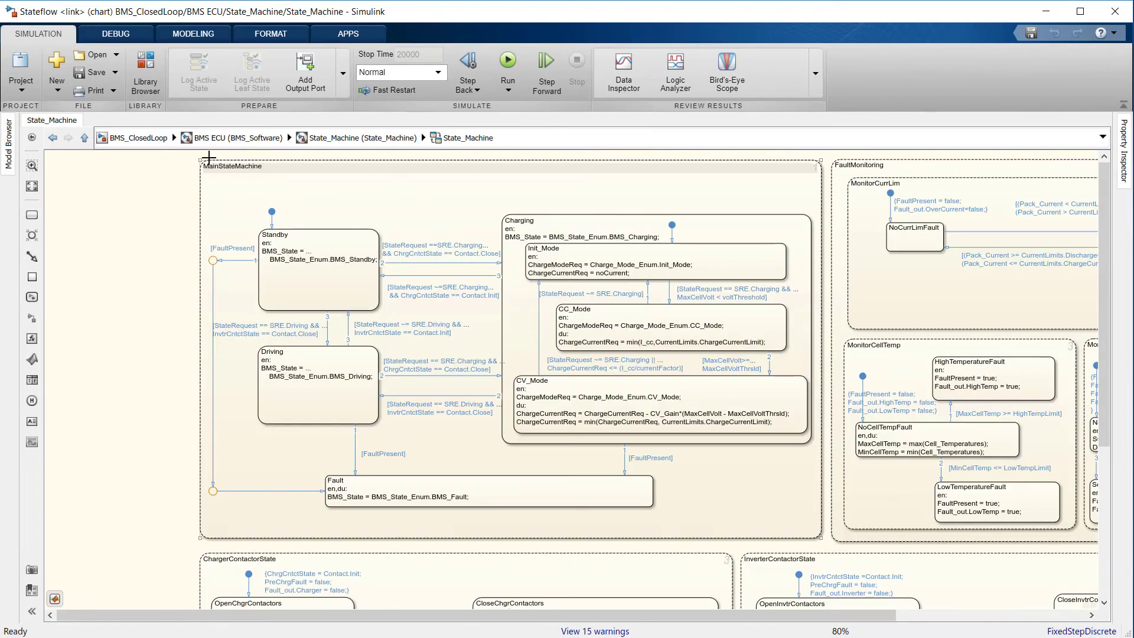
scroll(209, 158, "up", 1)
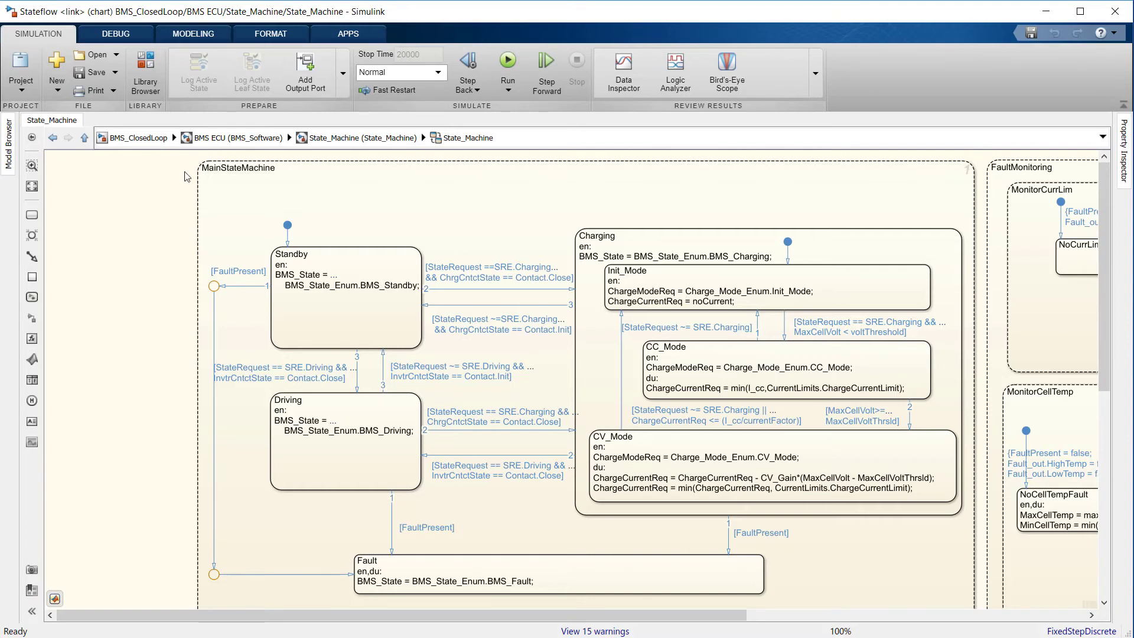
- Point out Standby, Driving, Charging, Fault, CC_Mode and CV_Mode, then zoom out to 80% toward FaultMonitoring
left_click(336, 249)
left_click(334, 305)
left_click(342, 454)
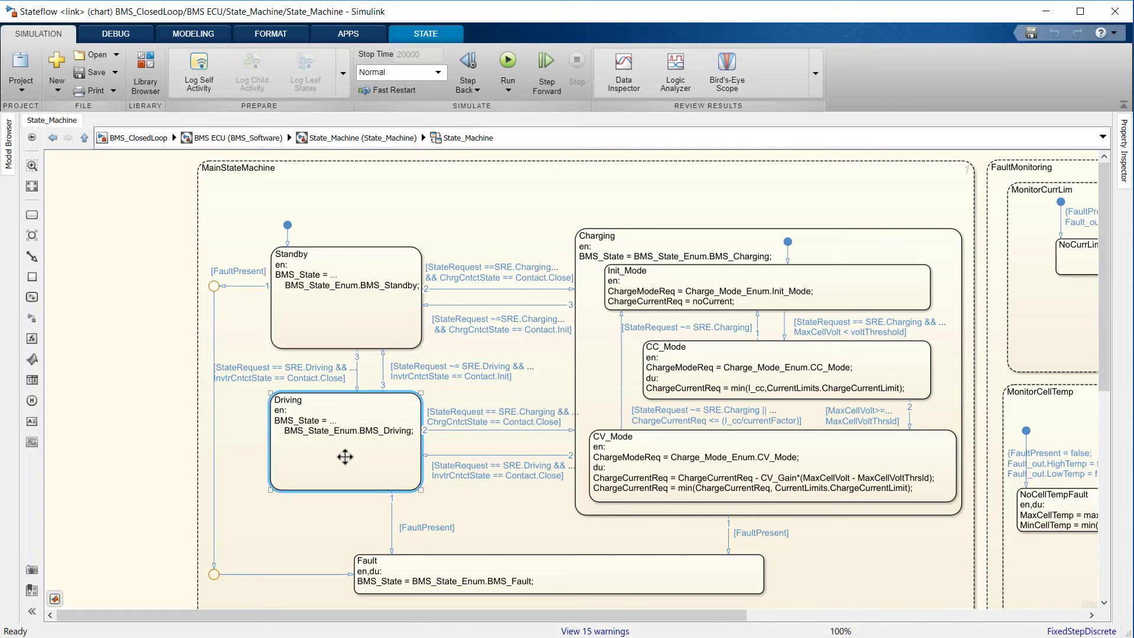
left_click(596, 349)
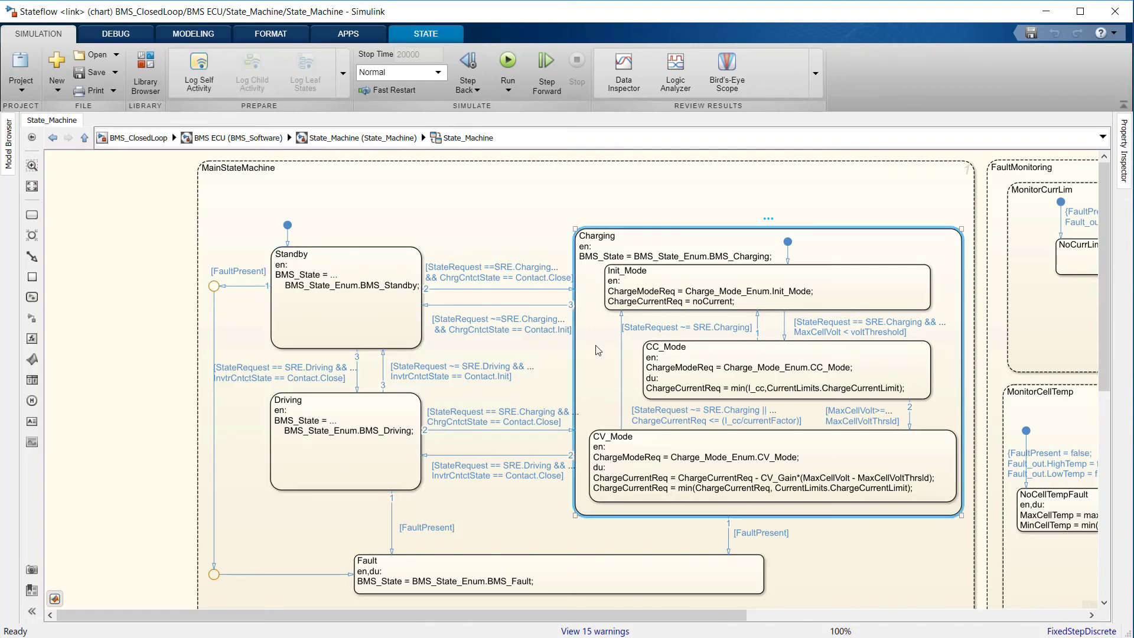
left_click(553, 575)
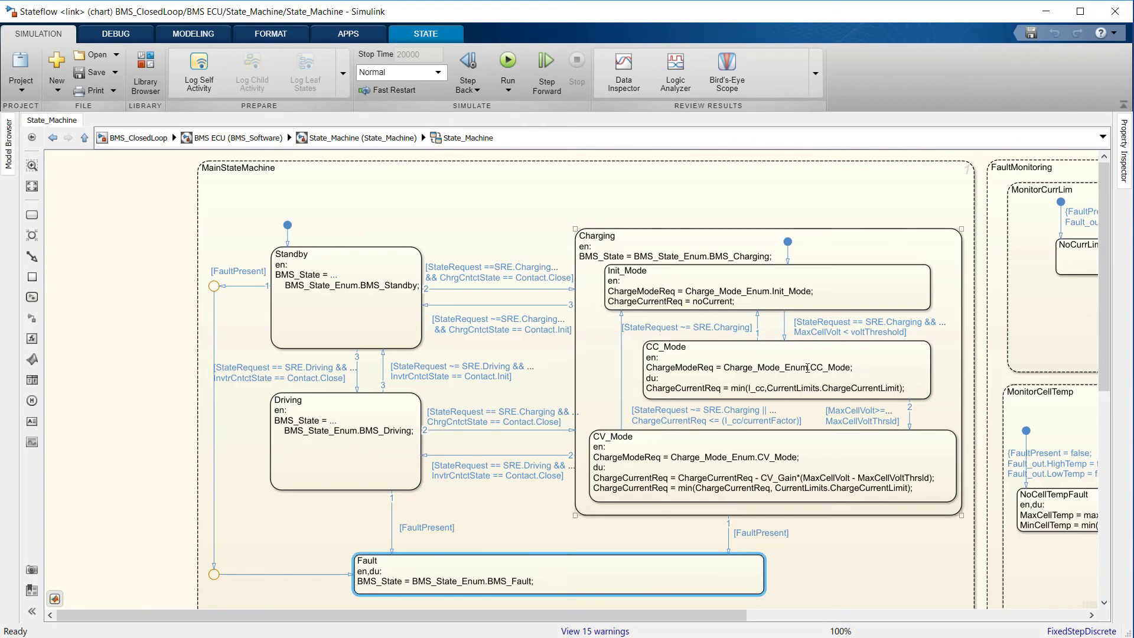
left_click(881, 369)
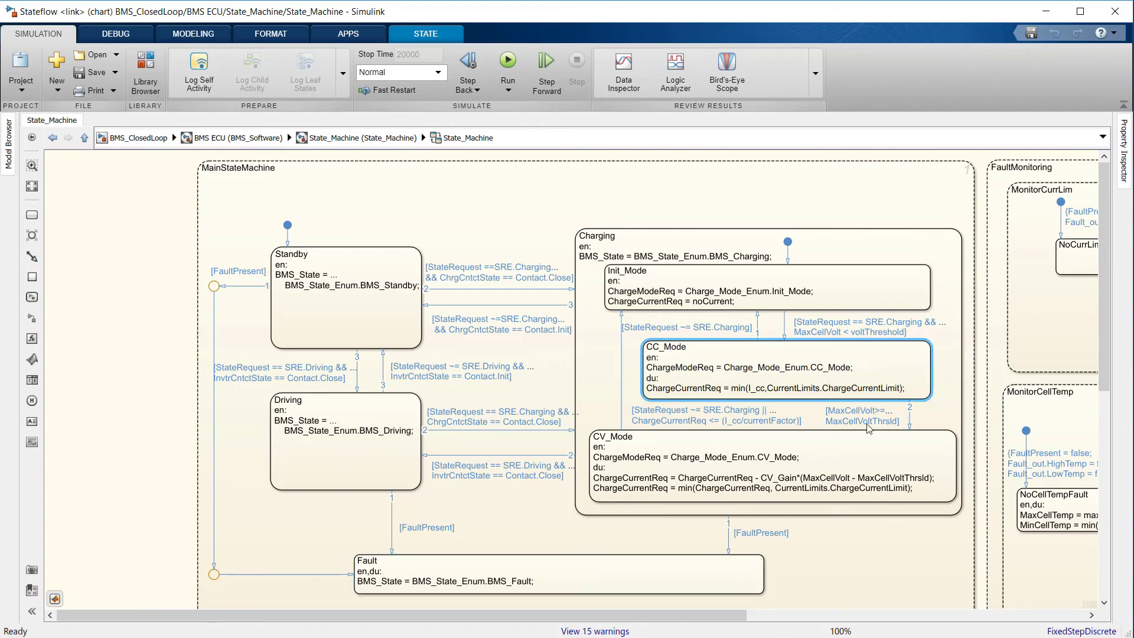
left_click(859, 449)
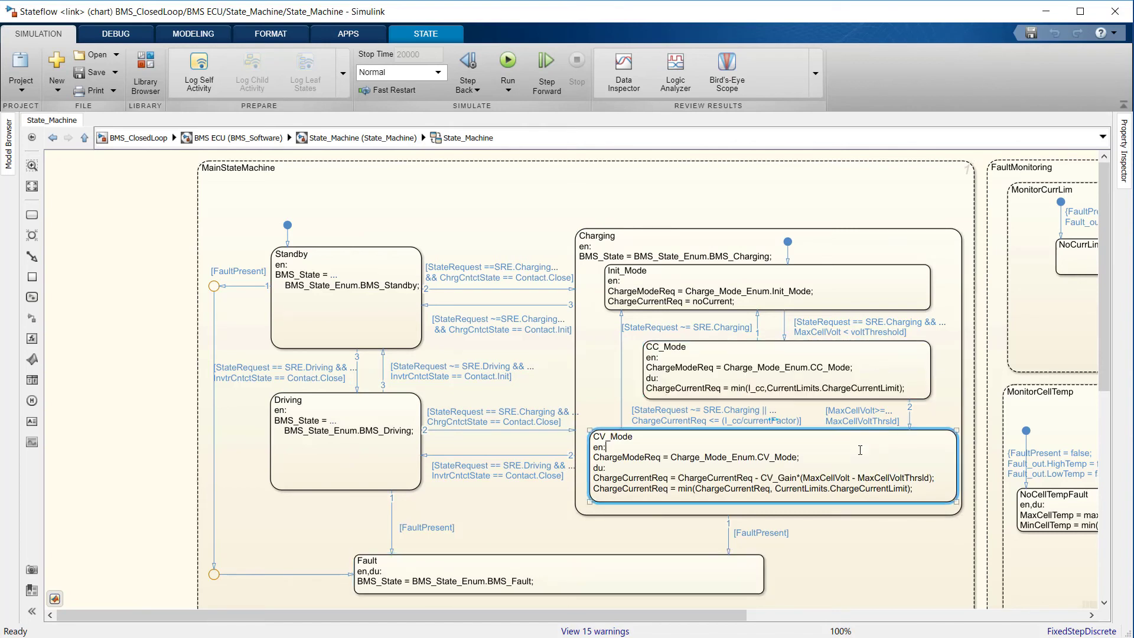
scroll(860, 450, "down", 2)
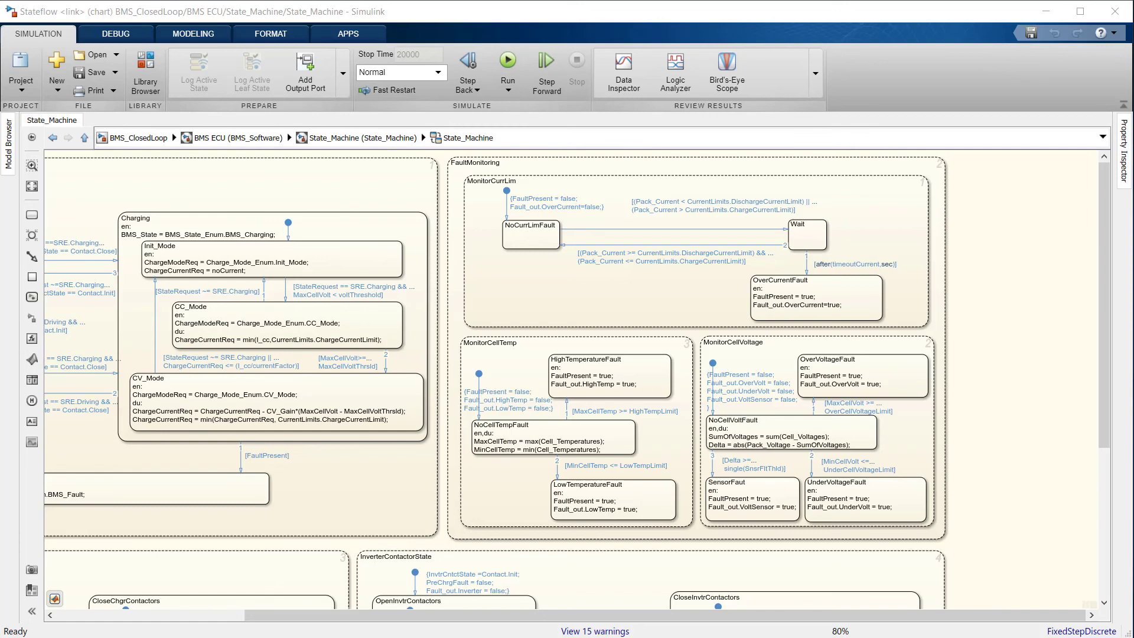
left_click(688, 287)
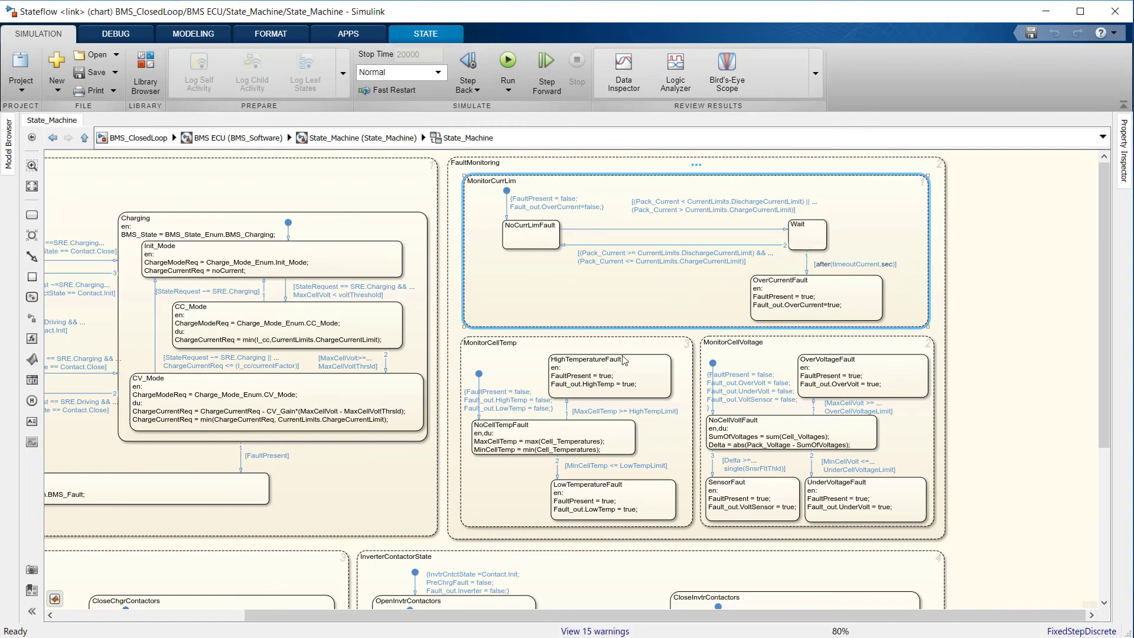
left_click(762, 373)
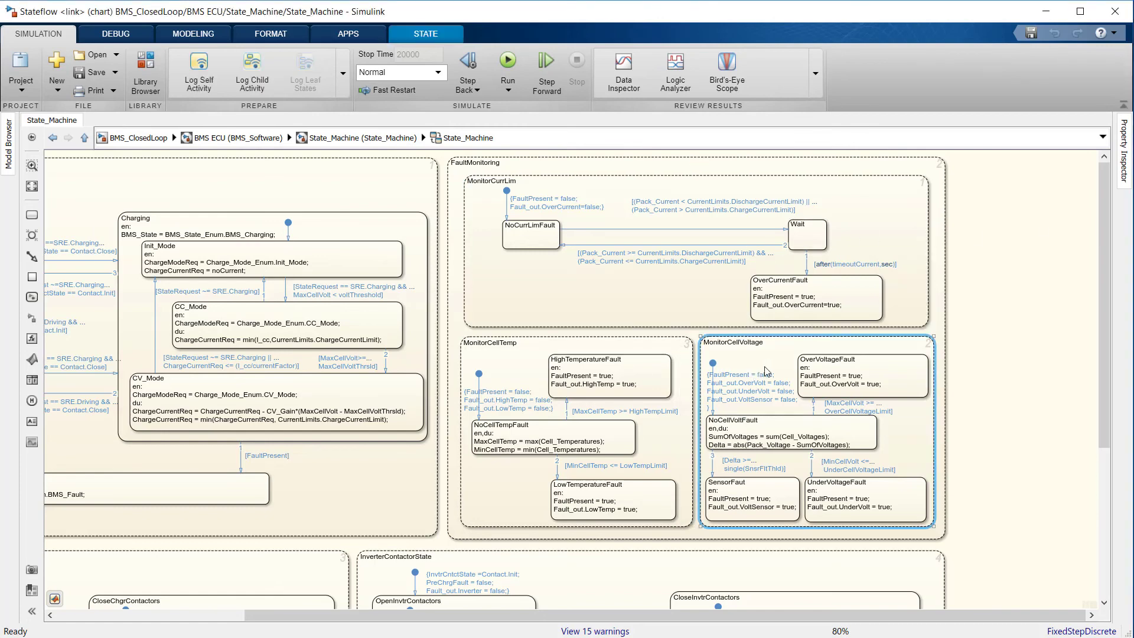
left_click(656, 438)
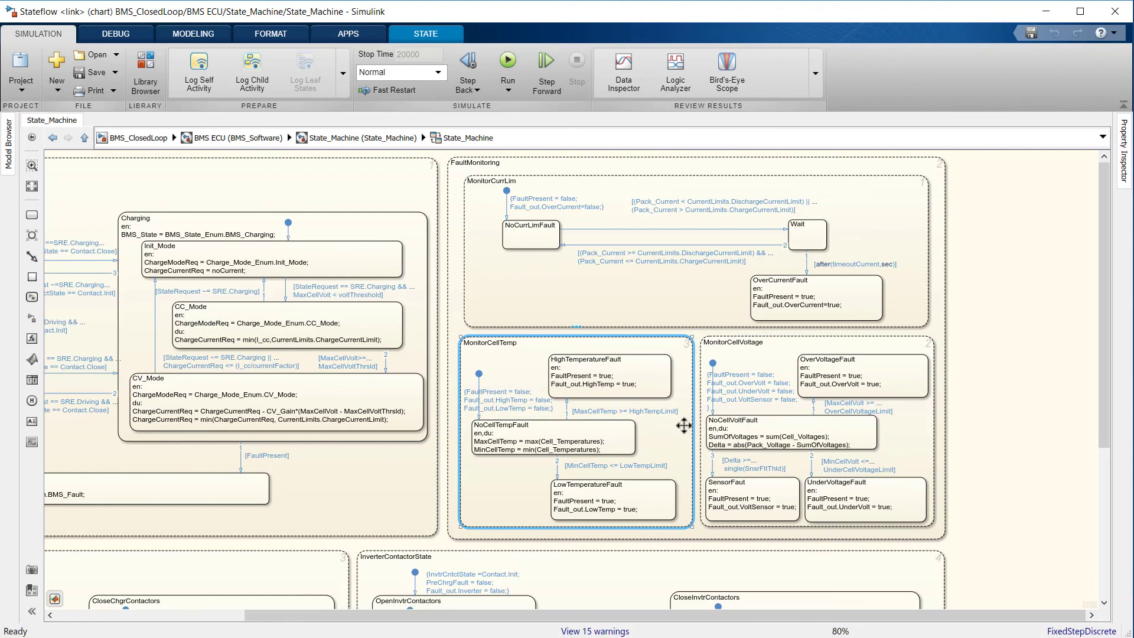
left_click(1059, 402)
- Fit the whole chart into view, then zoom to 100% on ChargerContactorState
key("space")
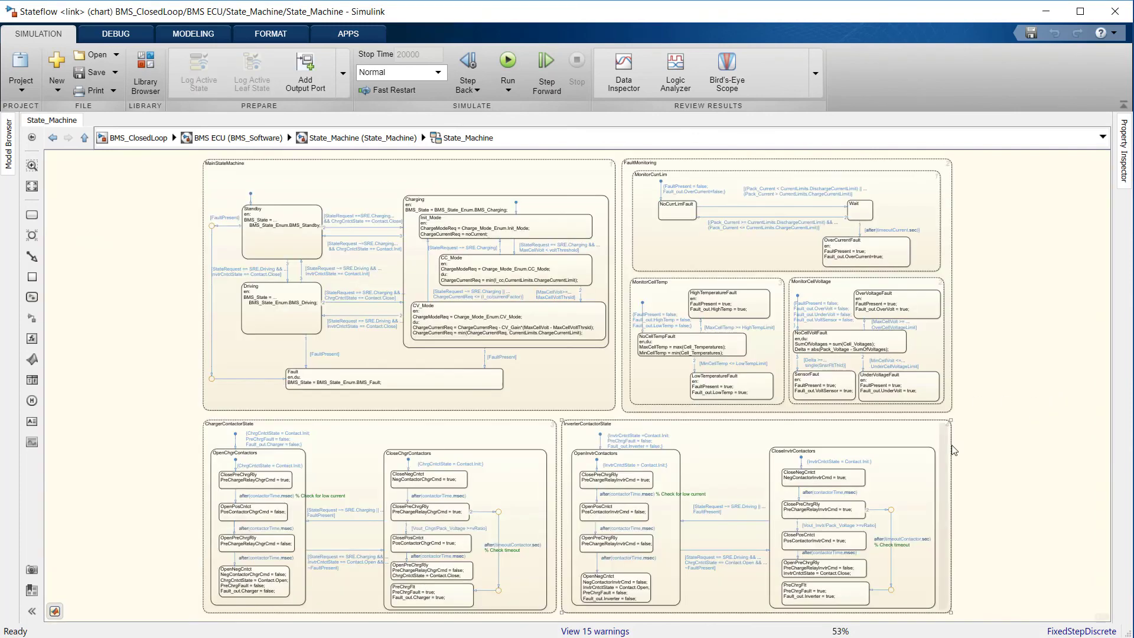
scroll(515, 580, "up", 3)
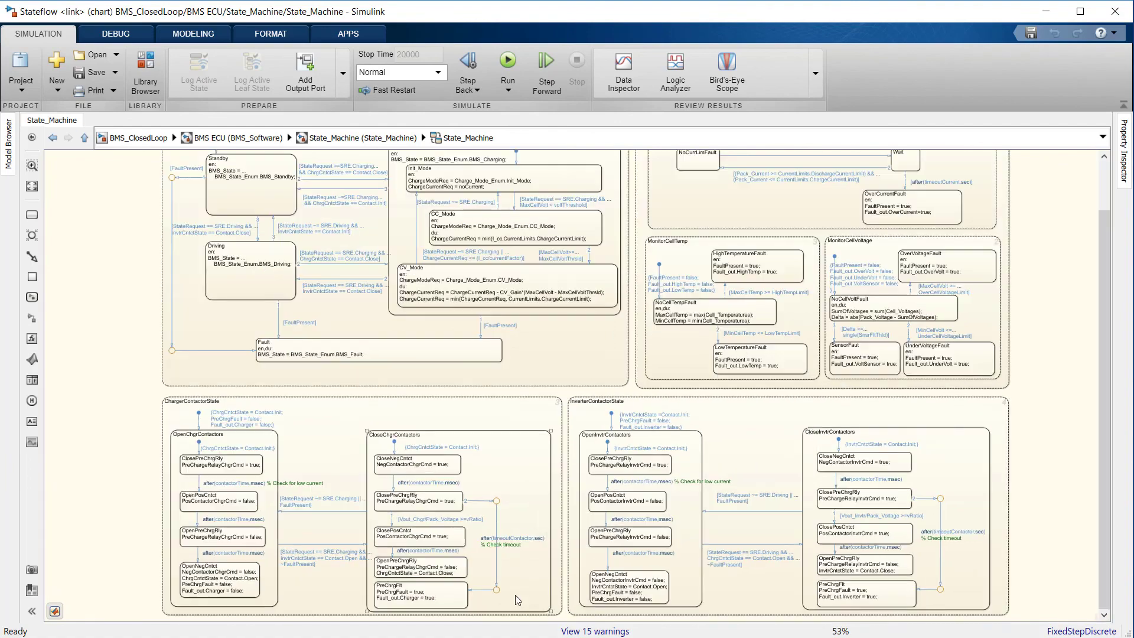
scroll(529, 591, "up", 2)
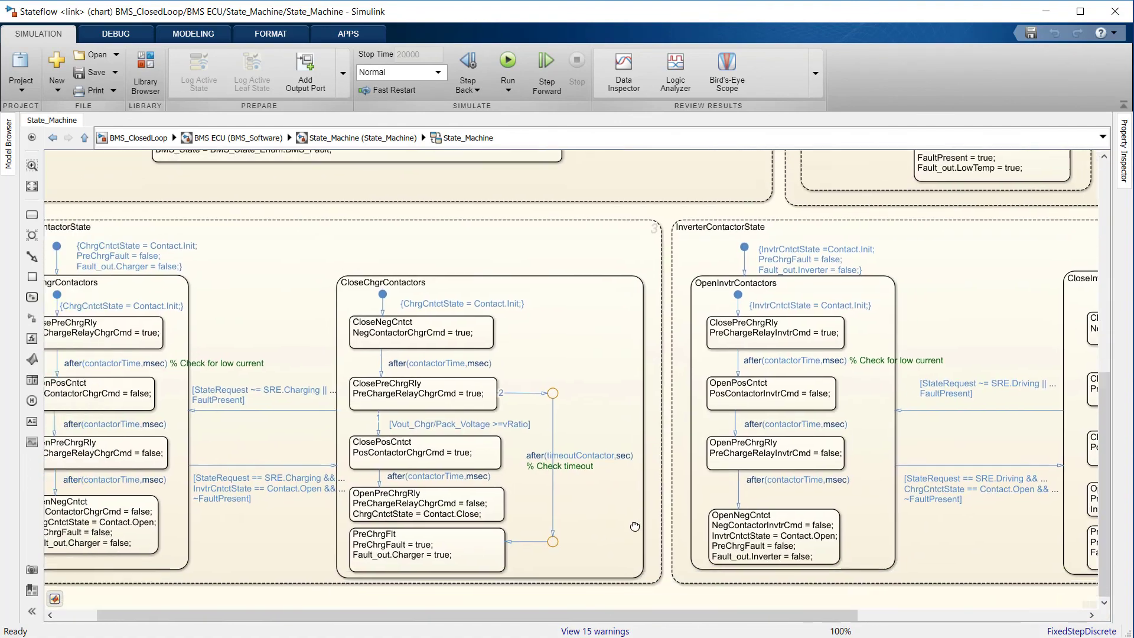
scroll(740, 508, "down", 1)
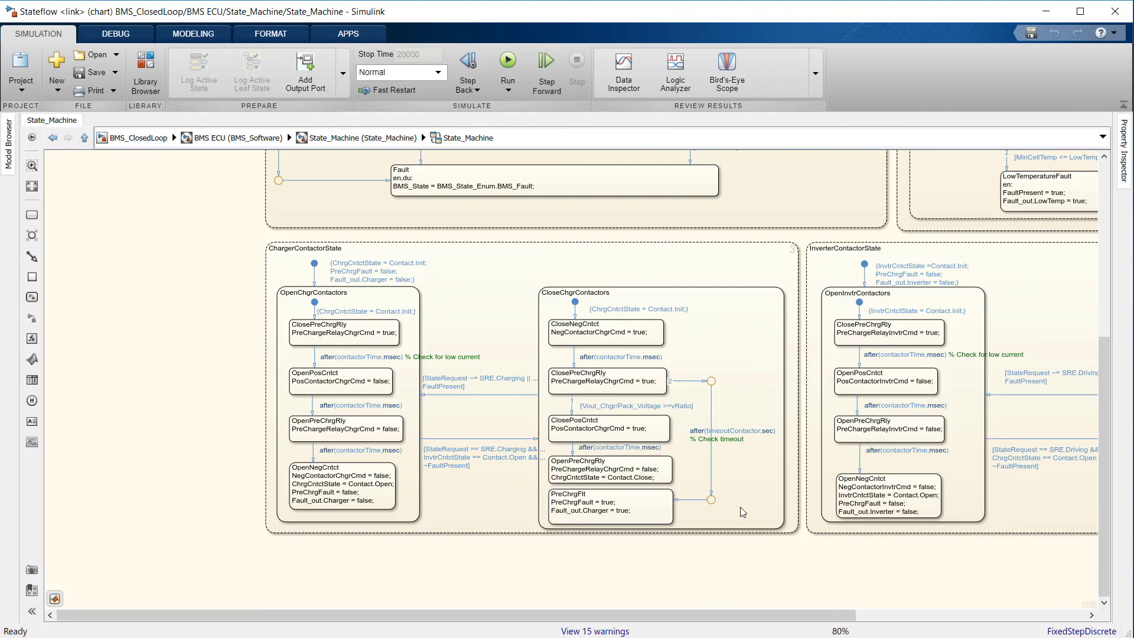
scroll(741, 508, "up", 1)
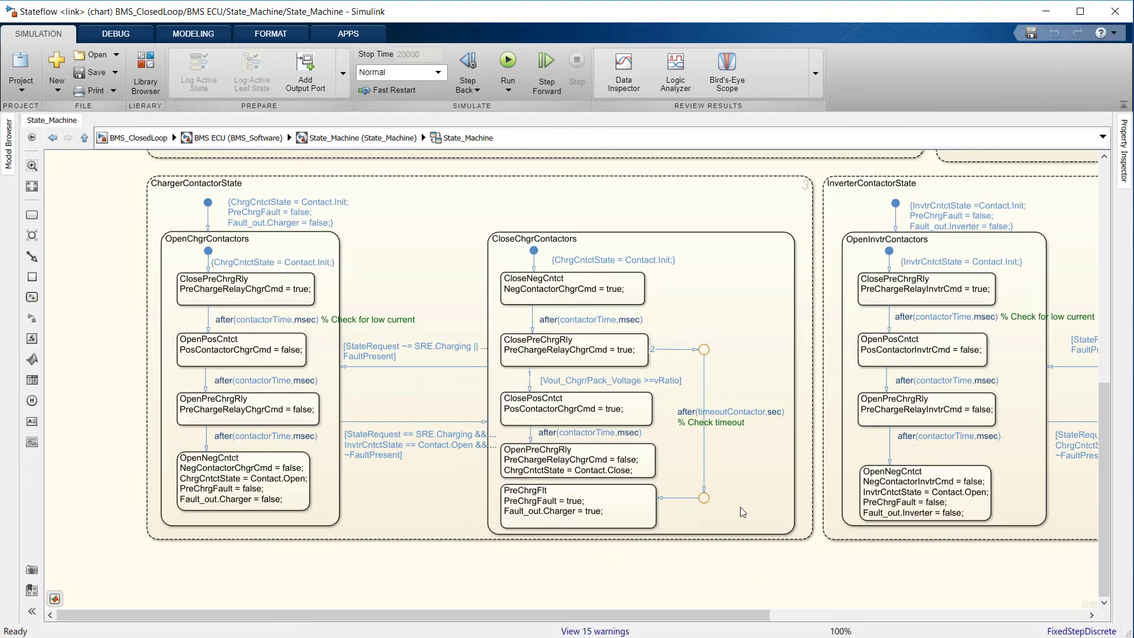